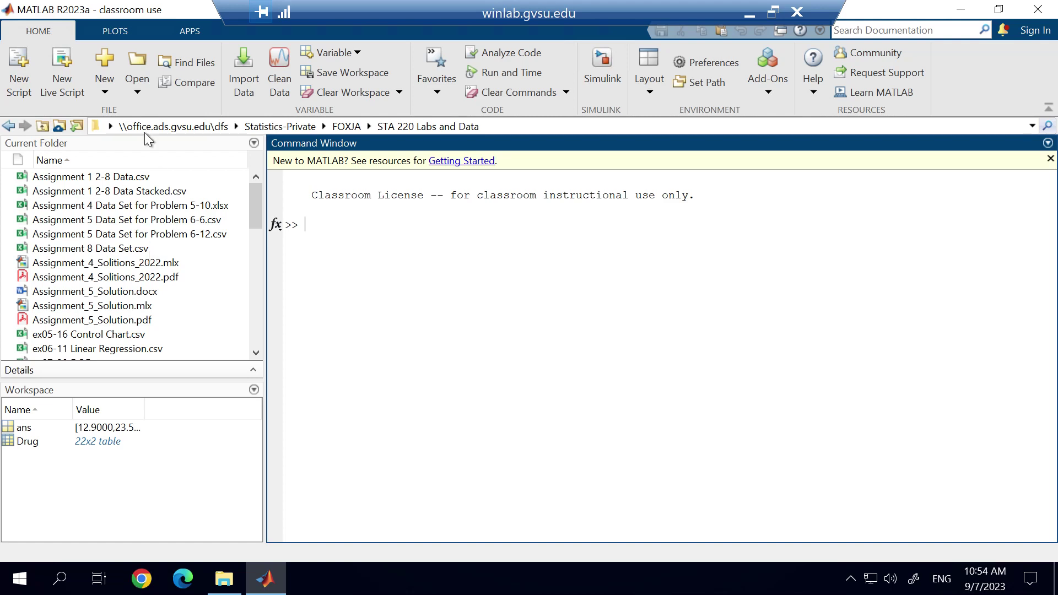
Create a new blank live script, untitled3.mlx, from the HOME tab.
{"action": "left_click", "coordinate": [62, 61]}
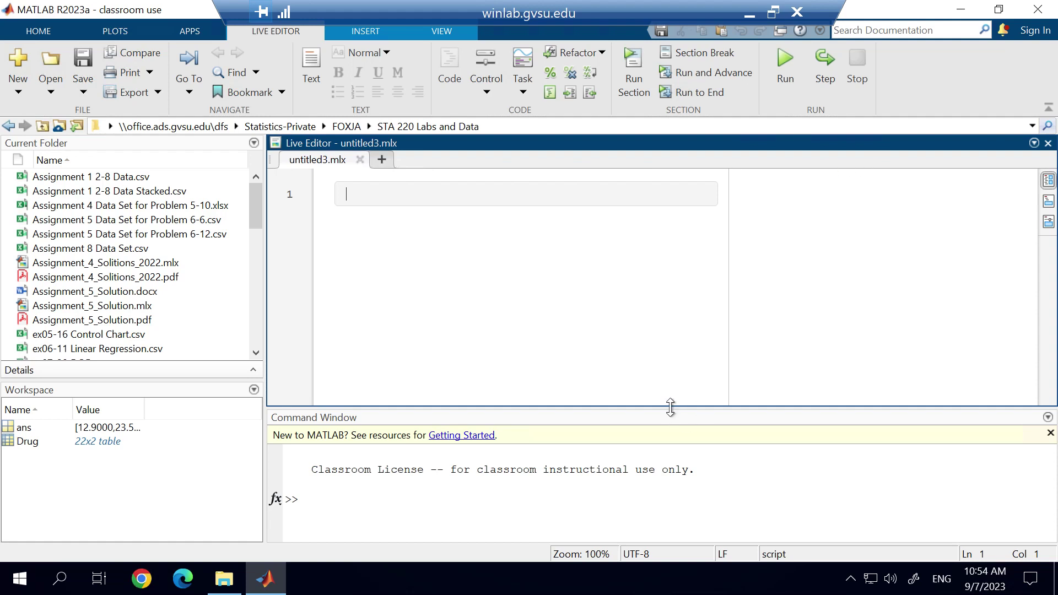
Enlarge the editor, set output inline, and paste '% Import data' on line 1.
{"action": "left_click_drag", "start_coordinate": [671, 413], "coordinate": [666, 485]}
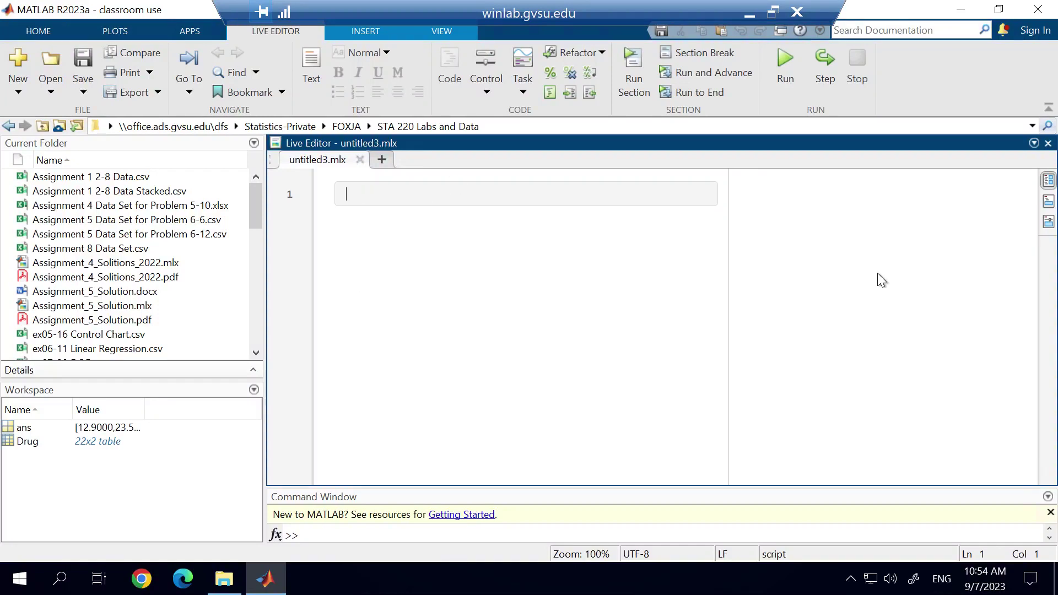
{"action": "left_click", "coordinate": [1048, 202]}
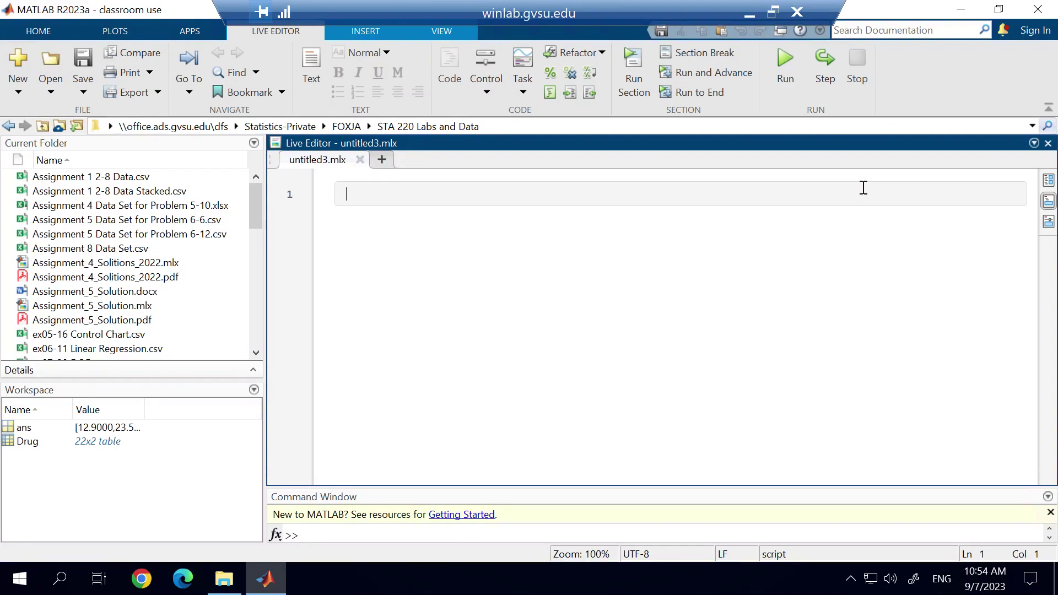
{"action": "type", "text": "% Import data"}
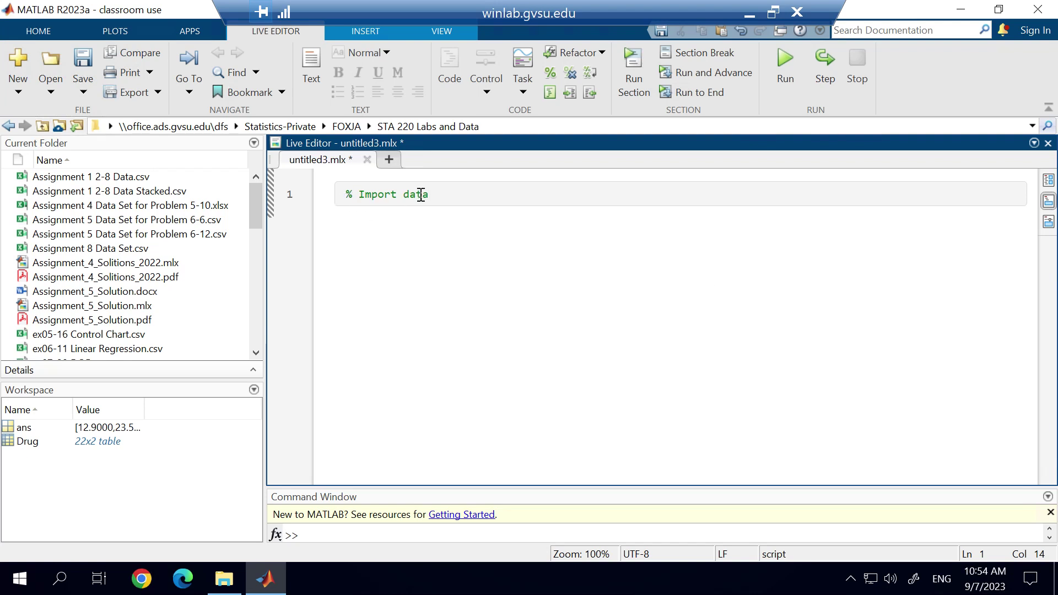
Add line 2 reading 'Assignment 1 2-8 Data.csv' into table Durg with readtable, then run it.
{"action": "key", "text": "Return"}
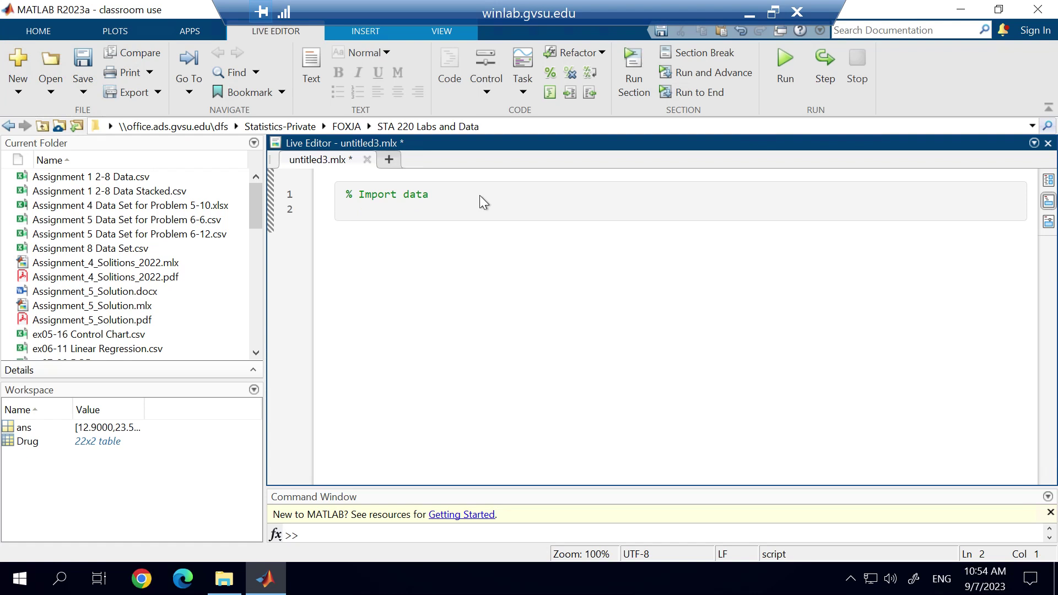
{"action": "type", "text": "Durn"}
{"action": "key", "text": "BackSpace"}
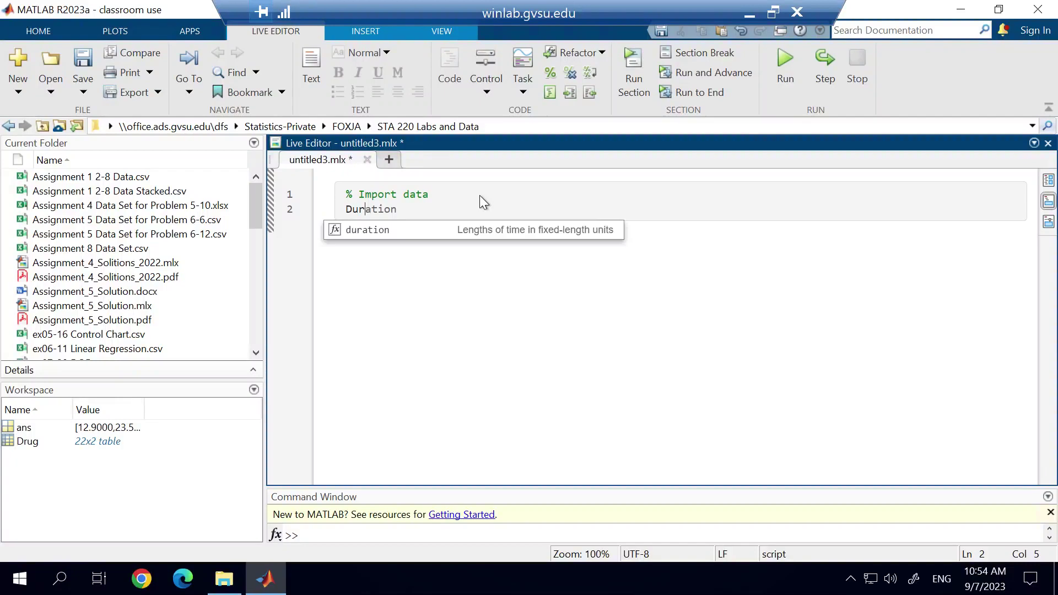
{"action": "type", "text": "g = "}
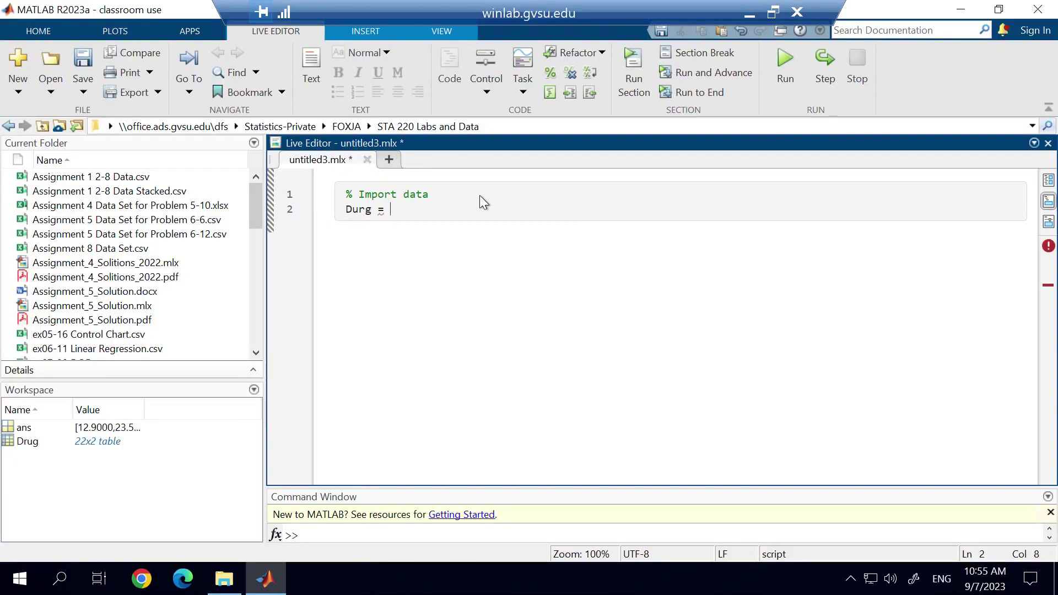
{"action": "type", "text": "readtable(\"Assignment 1 2-8 Data.csv"}
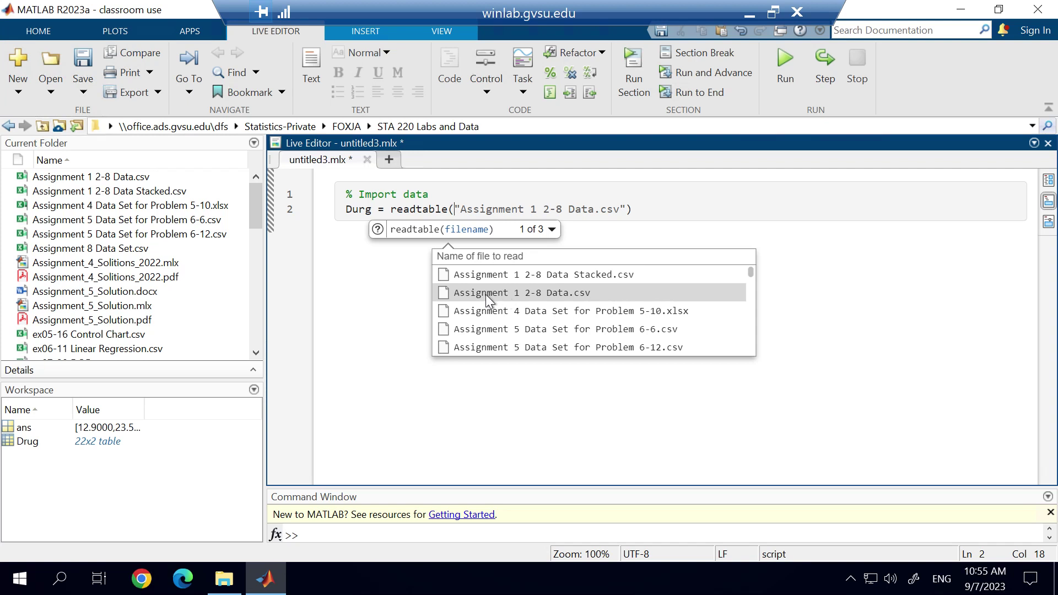
{"action": "left_click", "coordinate": [485, 294]}
{"action": "left_click", "coordinate": [652, 210]}
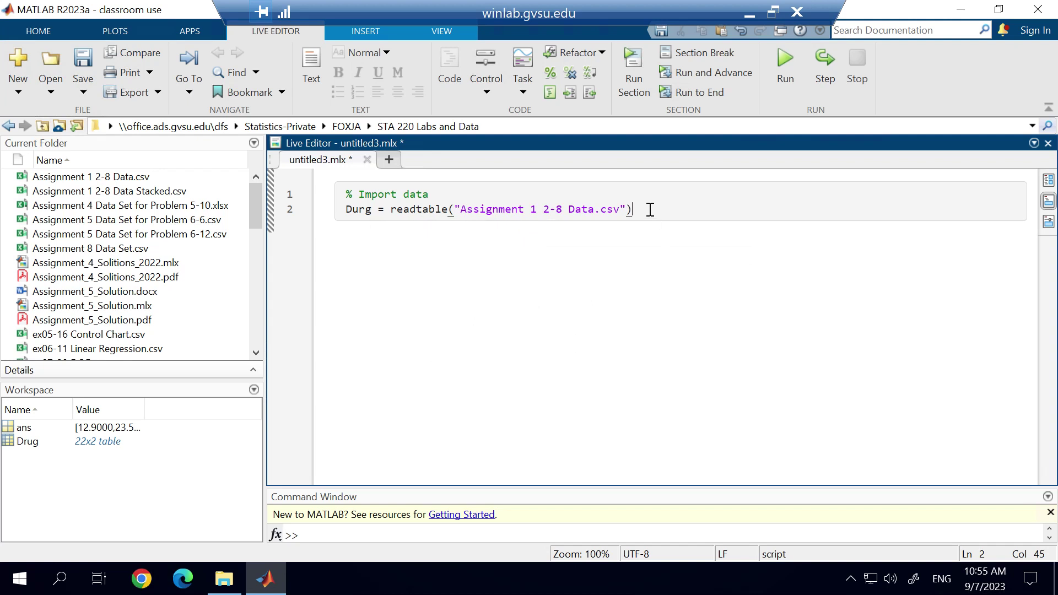
{"action": "left_click", "coordinate": [788, 57]}
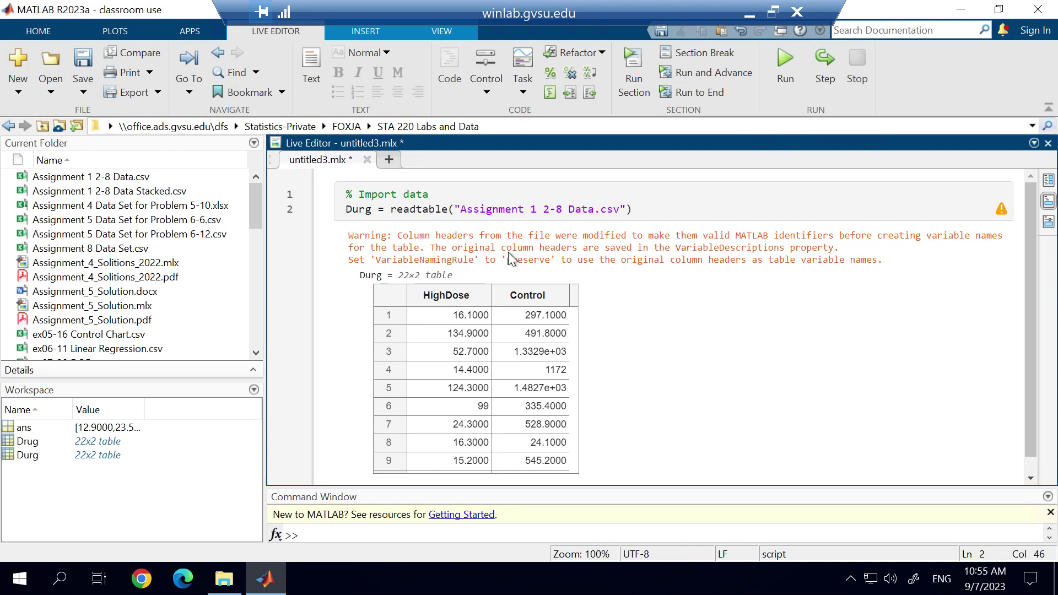
Review the 22-row HighDose/Control Durg table and add a blank line 3 below the import line.
{"action": "mouse_move", "coordinate": [441, 306]}
{"action": "mouse_move", "coordinate": [574, 328]}
{"action": "left_mouse_down"}
{"action": "mouse_move", "coordinate": [569, 427]}
{"action": "mouse_move", "coordinate": [571, 323]}
{"action": "left_mouse_up"}
{"action": "left_click", "coordinate": [644, 208]}
{"action": "key", "text": "Return"}
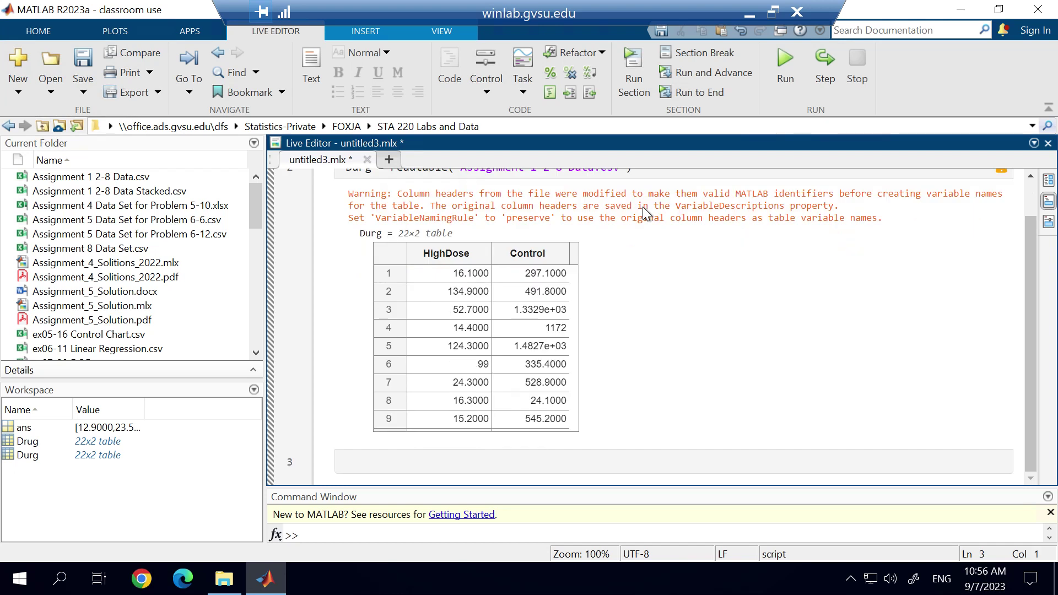
Add a '%summary Statistics' comment and run datastats(Durg.HighDose) to show HighDose statistics.
{"action": "type", "text": "%summary Statistics"}
{"action": "key", "text": "Return"}
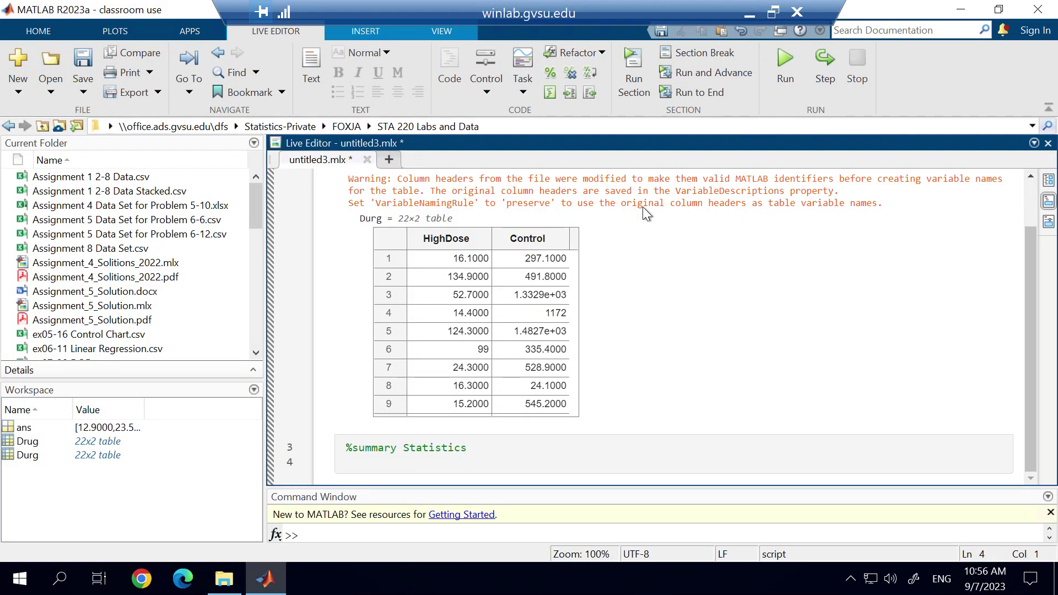
{"action": "type", "text": "datastats("}
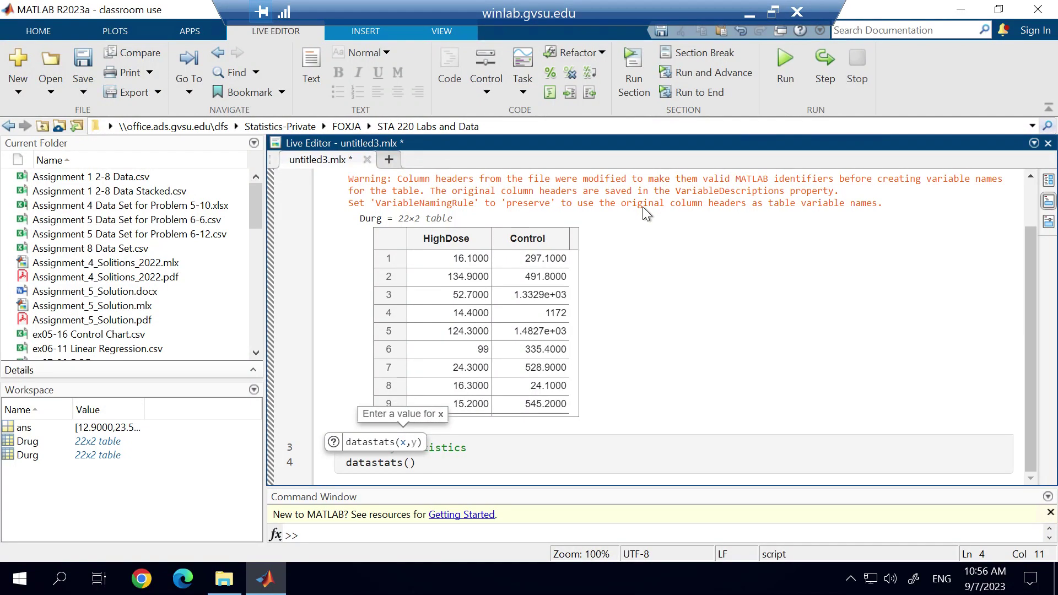
{"action": "type", "text": "D"}
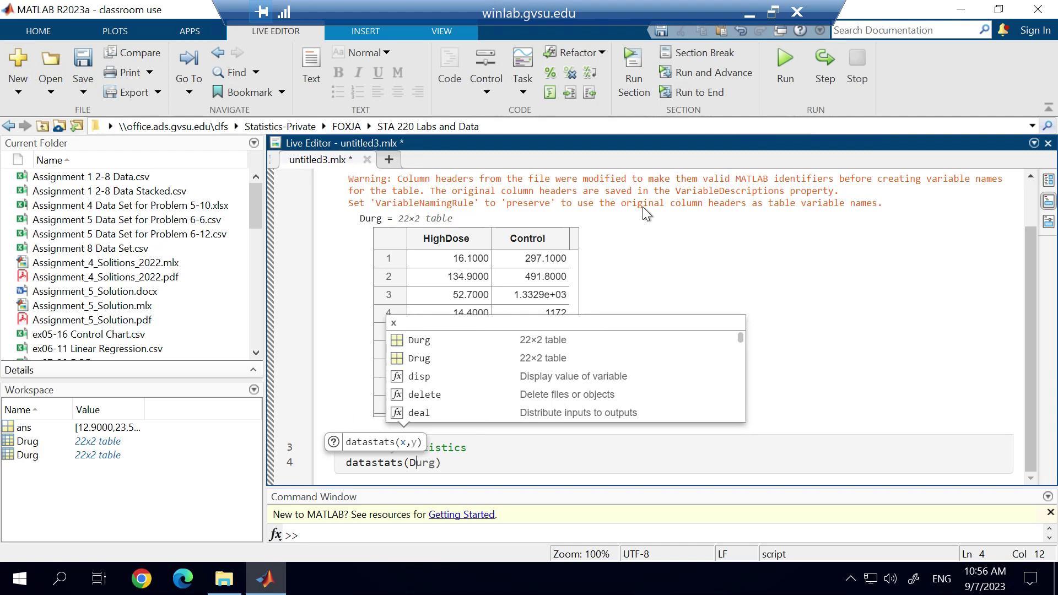
{"action": "key", "text": "Tab"}
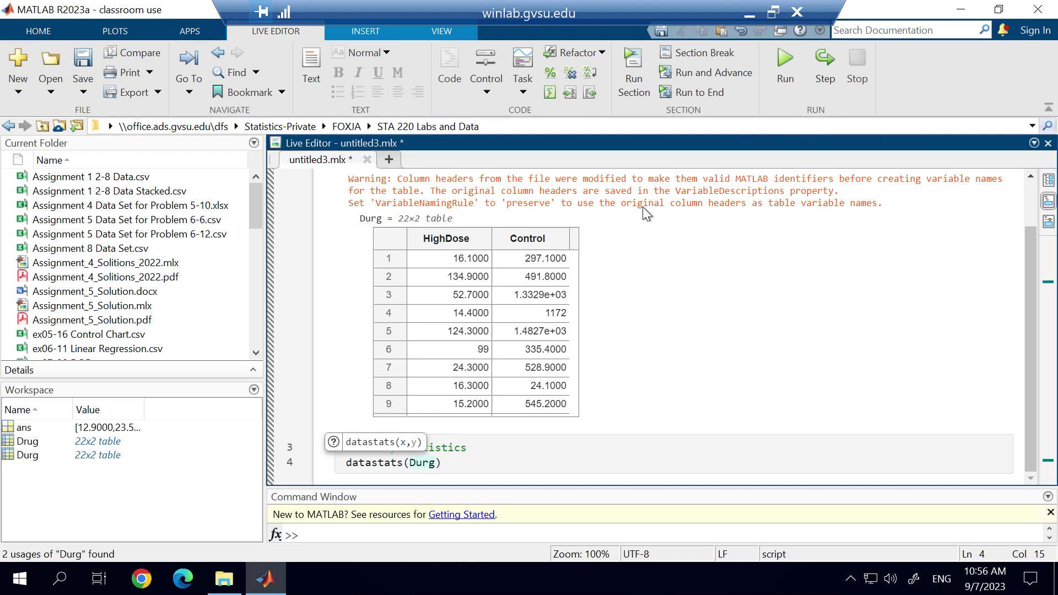
{"action": "type", "text": "."}
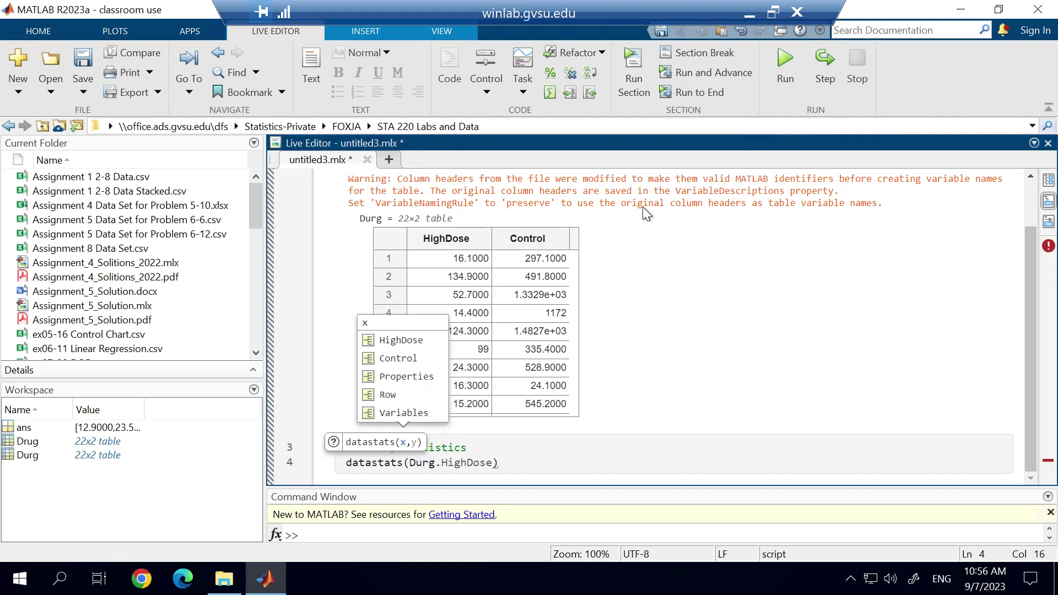
{"action": "key", "text": "Tab"}
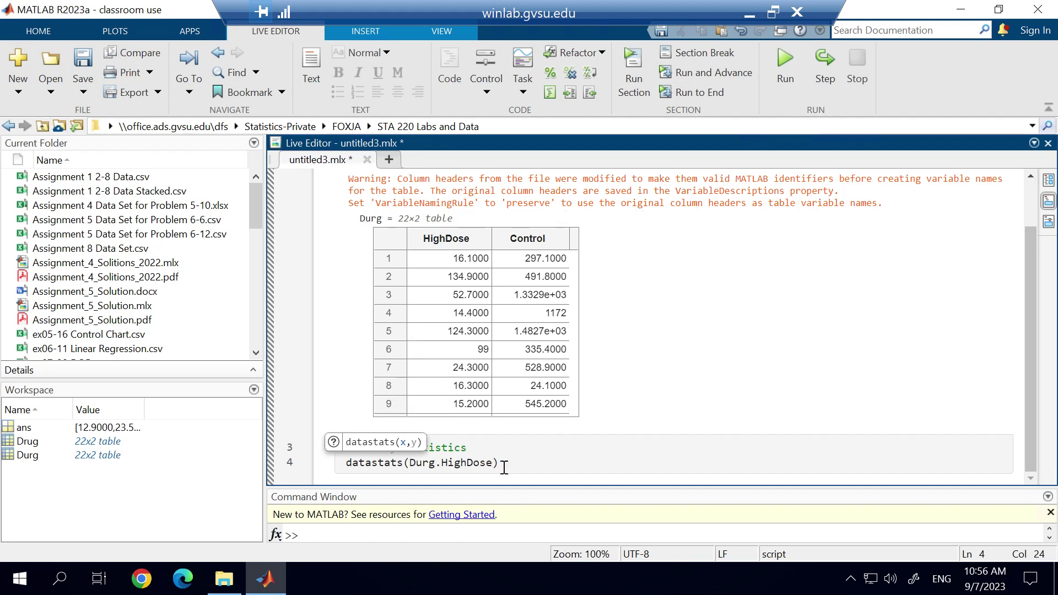
{"action": "left_click", "coordinate": [784, 63]}
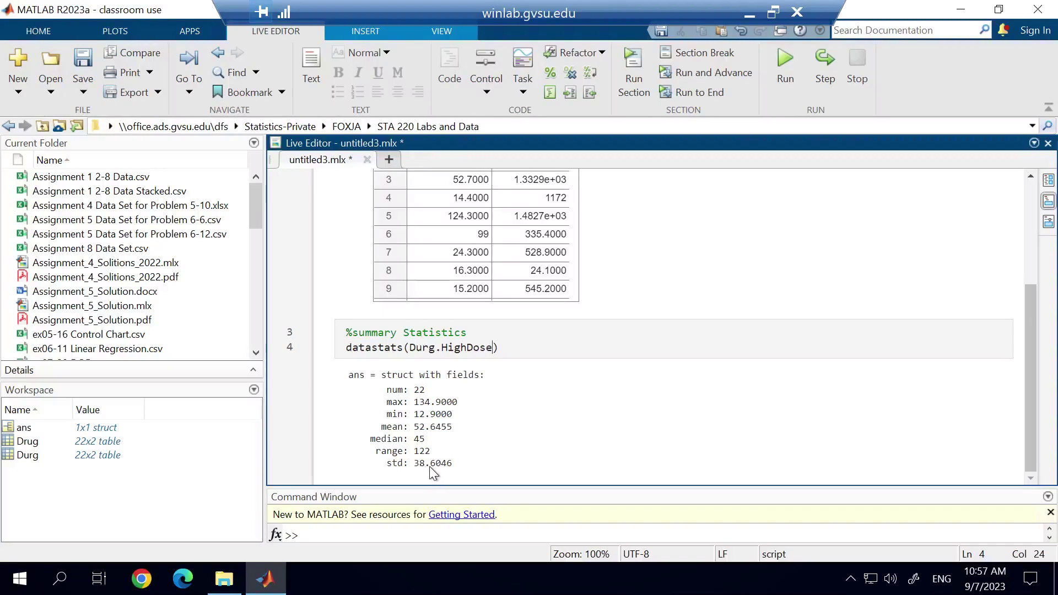
Add a '% 5 number summary' comment and quantile(Durg.HighDose, [0, 0.25, 0.5, 0.75, 1]).
{"action": "key", "text": "Return"}
{"action": "type", "text": "% 5 number summary"}
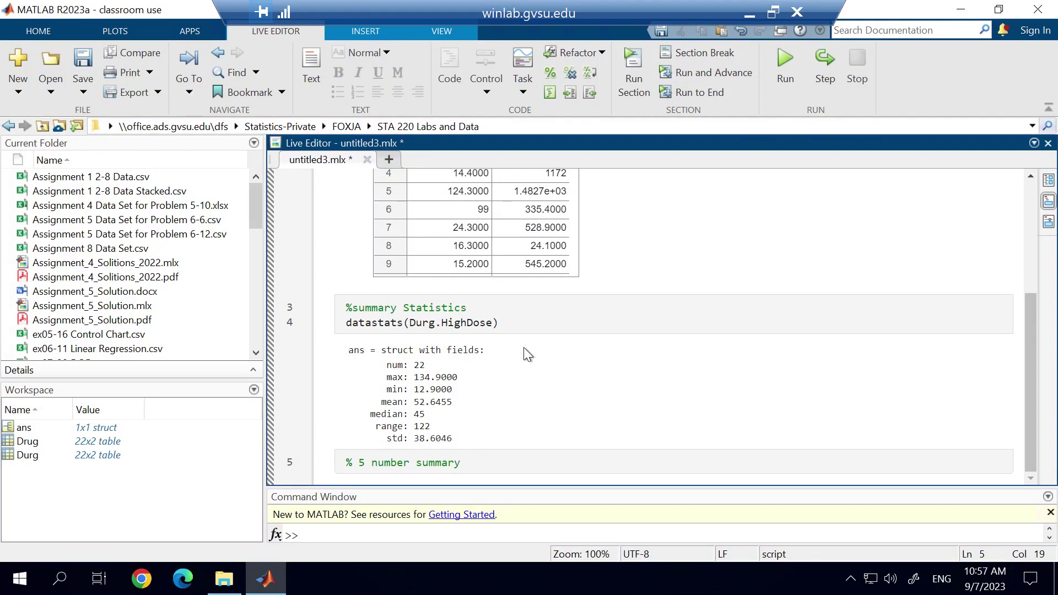
{"action": "key", "text": "Return"}
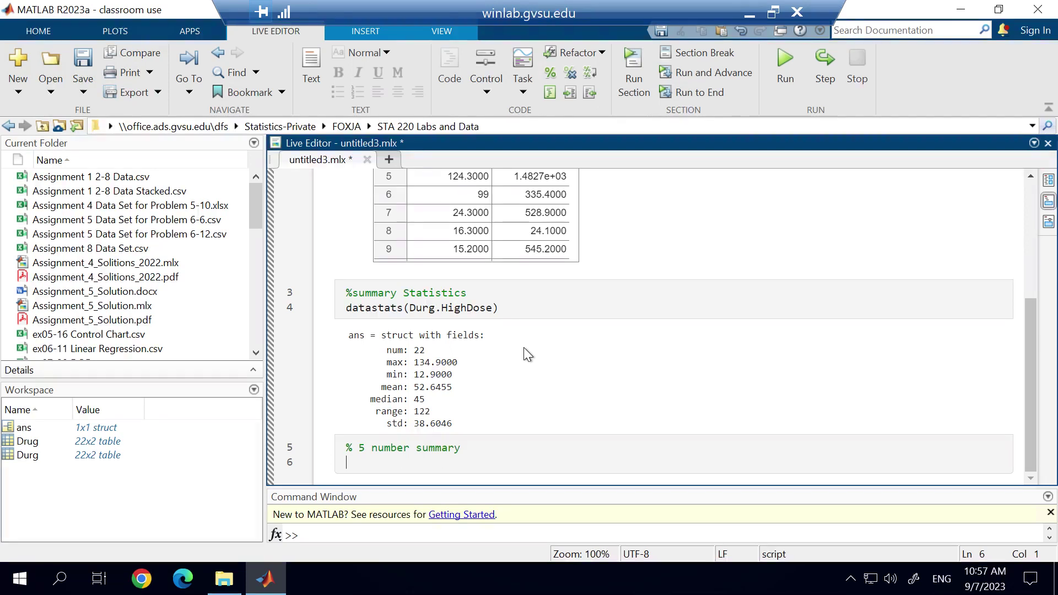
{"action": "type", "text": "quantile("}
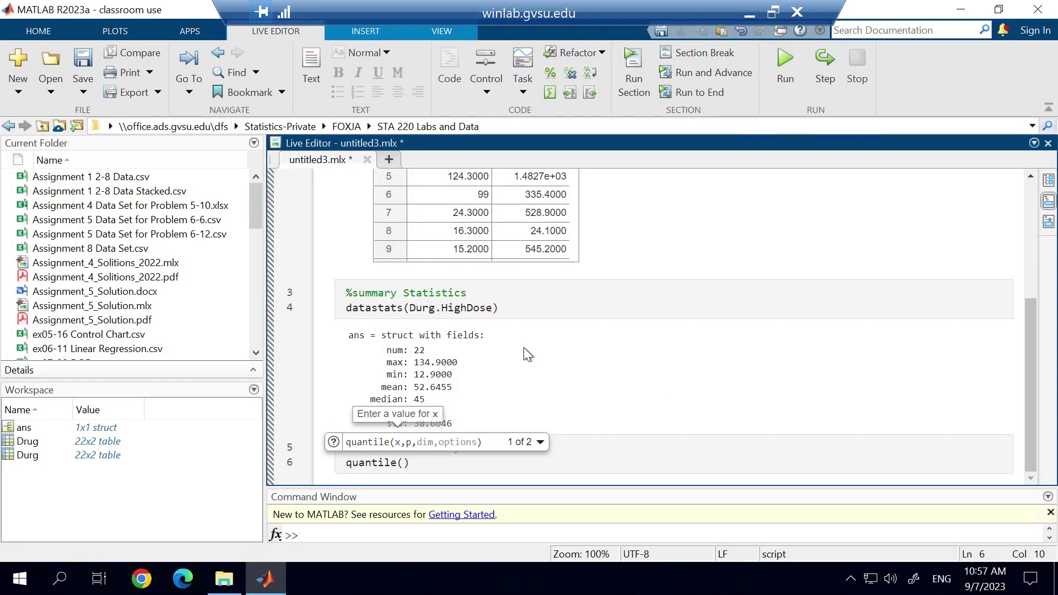
{"action": "type", "text": "D"}
{"action": "key", "text": "Tab"}
{"action": "type", "text": "."}
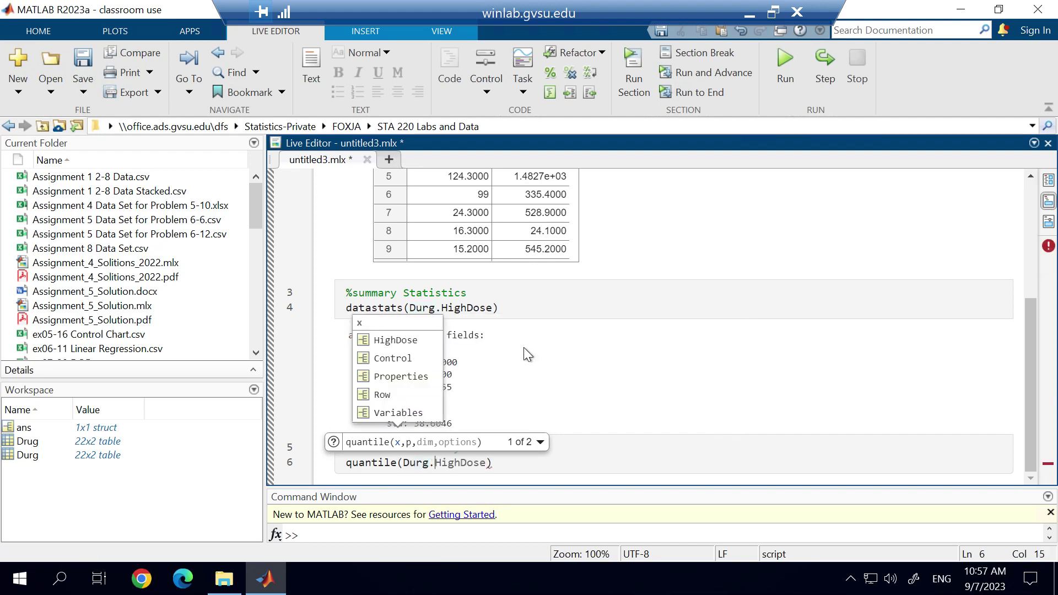
{"action": "key", "text": "Tab"}
{"action": "type", "text": ", "}
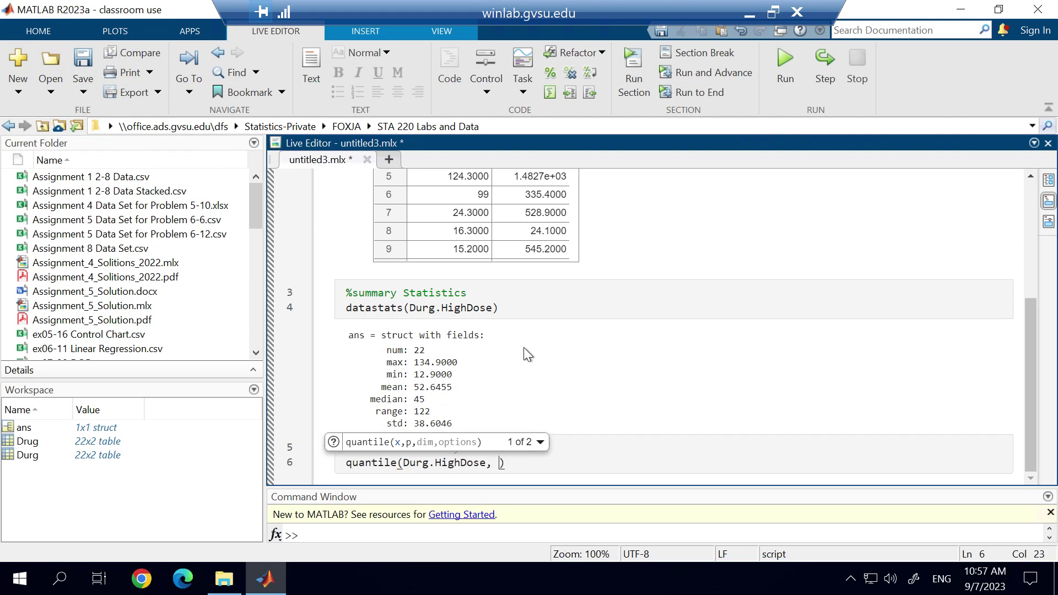
{"action": "type", "text": "[]"}
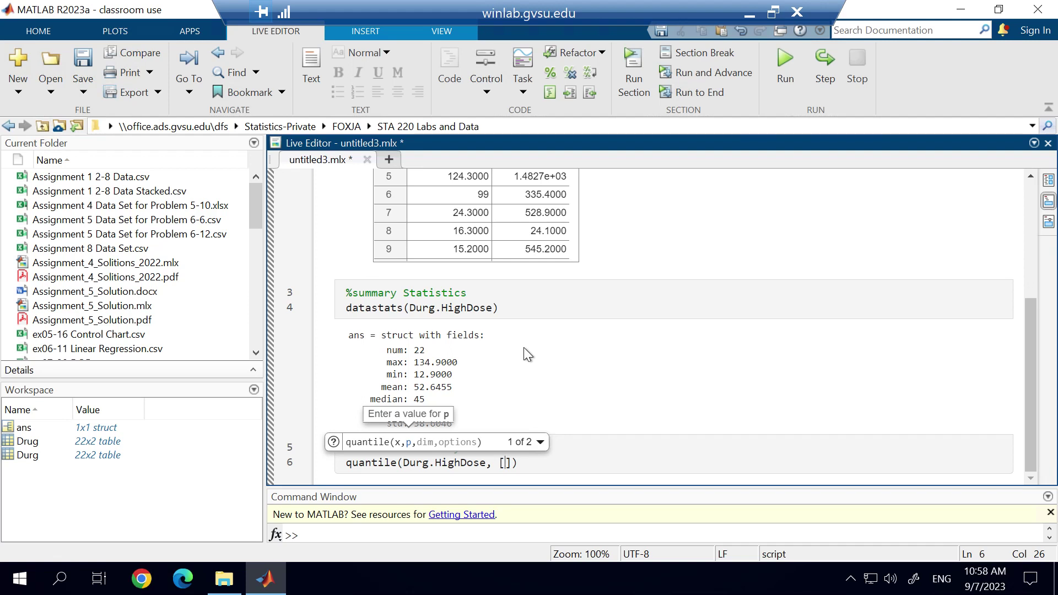
{"action": "type", "text": "0, 0.25, 0.5"}
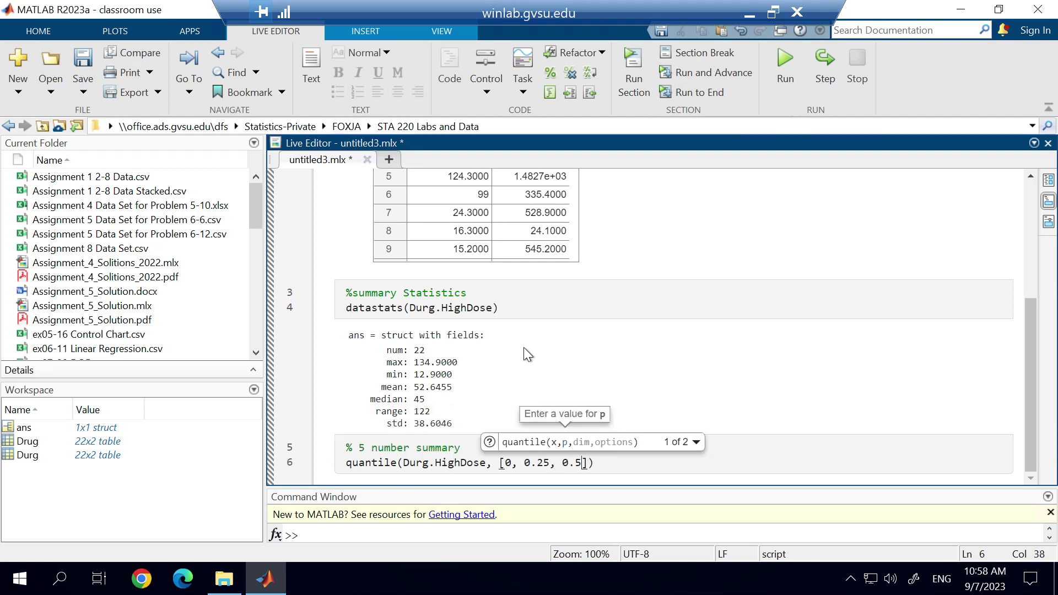
{"action": "type", "text": ", "}
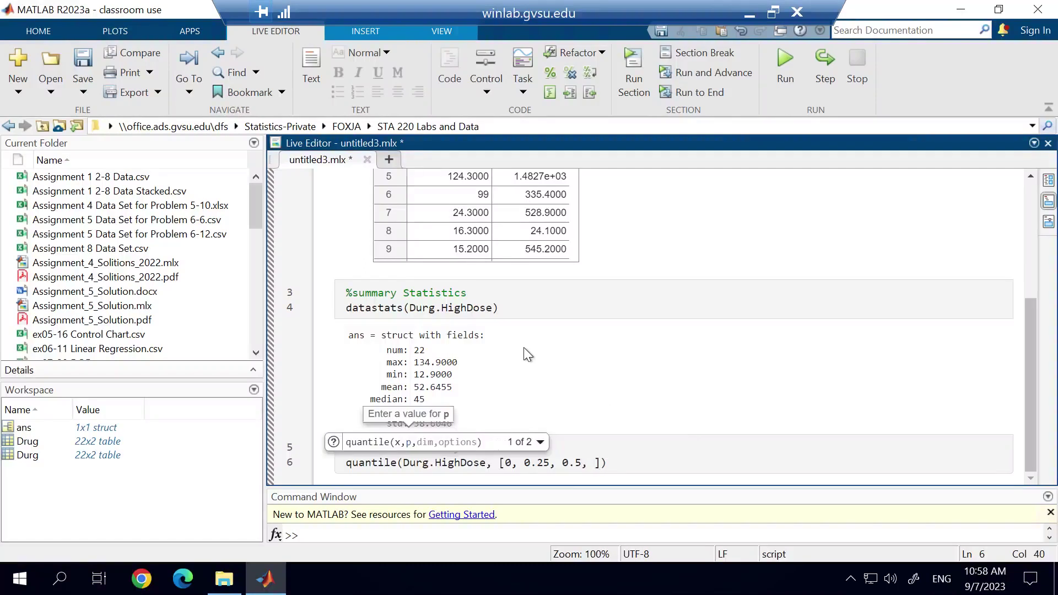
{"action": "type", "text": "0.7"}
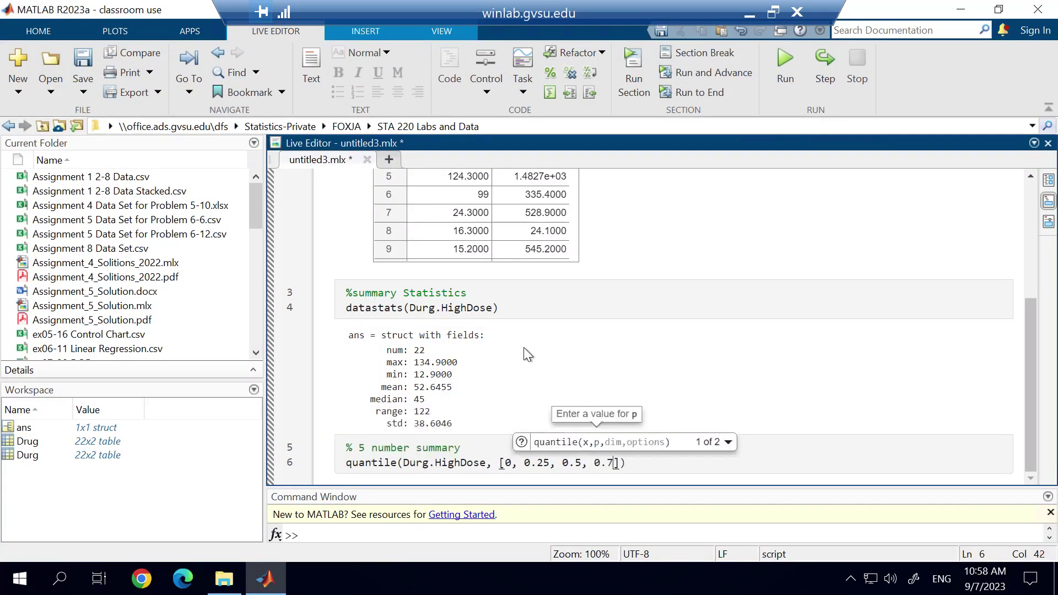
{"action": "type", "text": "5, 1"}
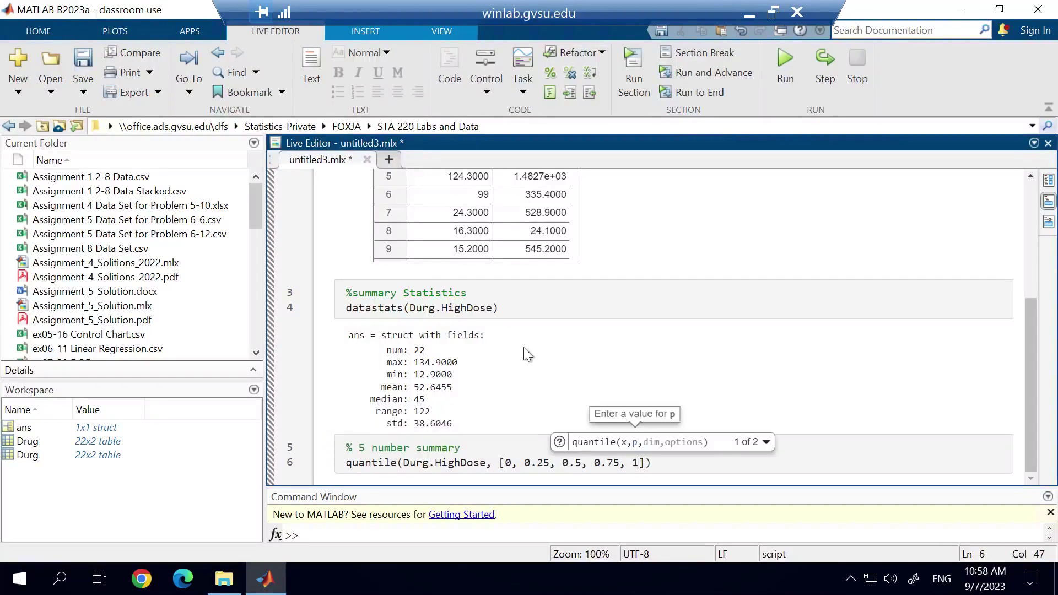
{"action": "left_click", "coordinate": [672, 470]}
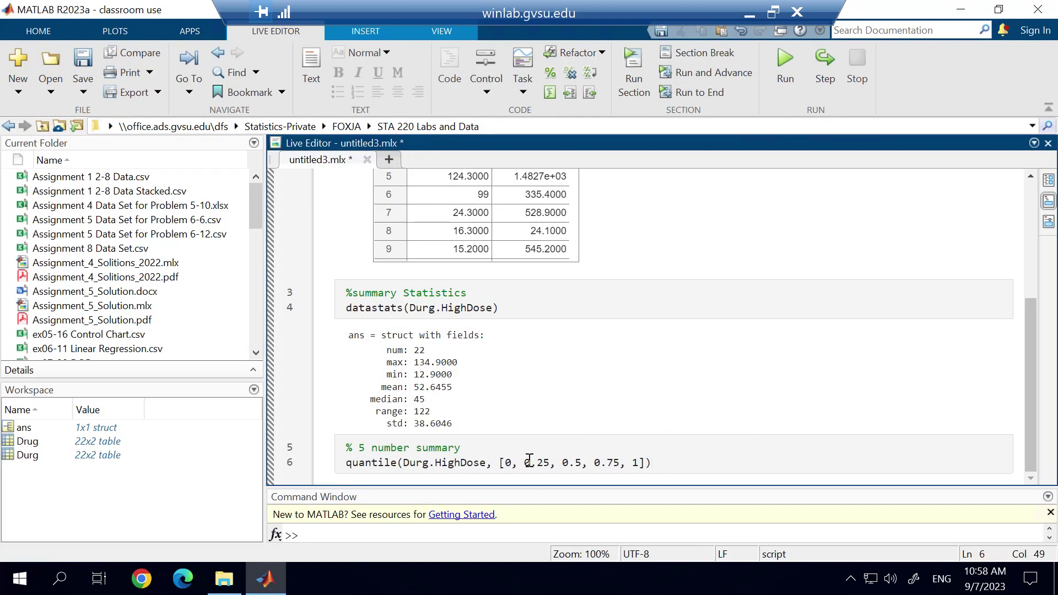
Run the script to display HighDose quantiles 12.9, 23.5, 45, 72.7 and 134.9.
{"action": "left_click", "coordinate": [782, 60]}
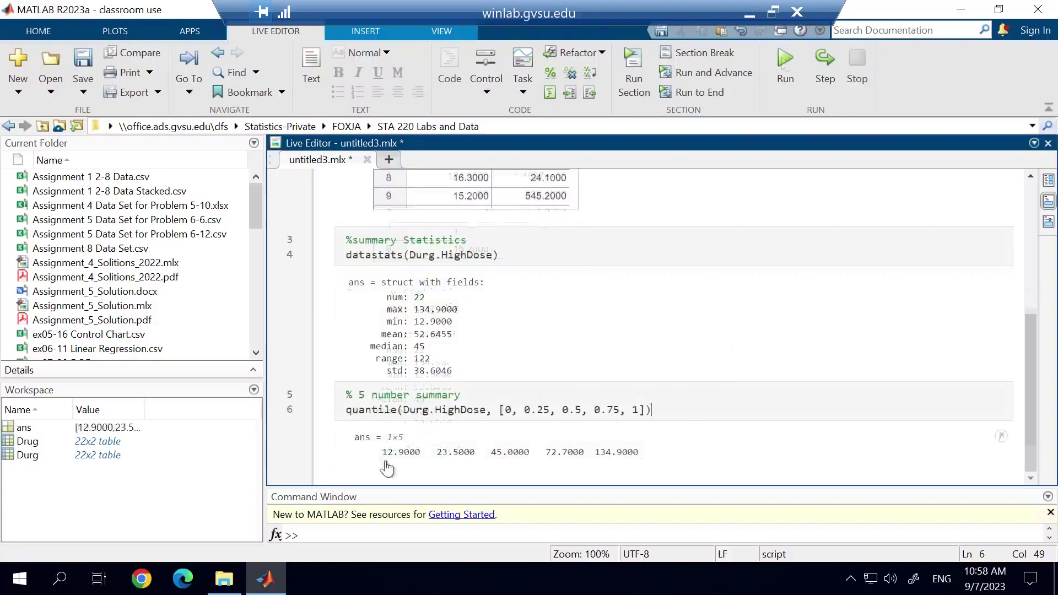